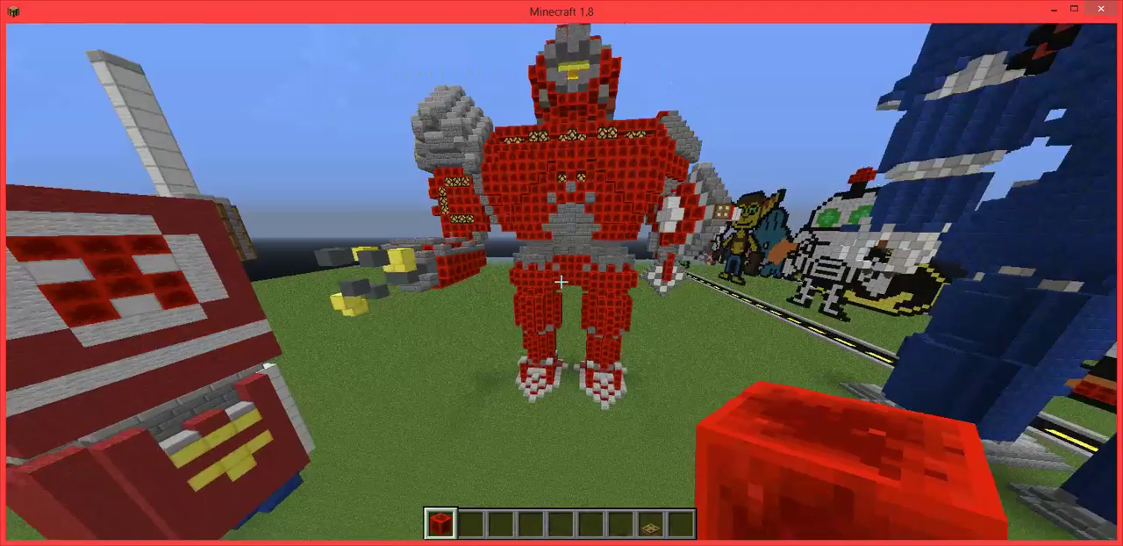
- Empty the hotbar in the creative inventory and walk toward the red robot statue
key(e)
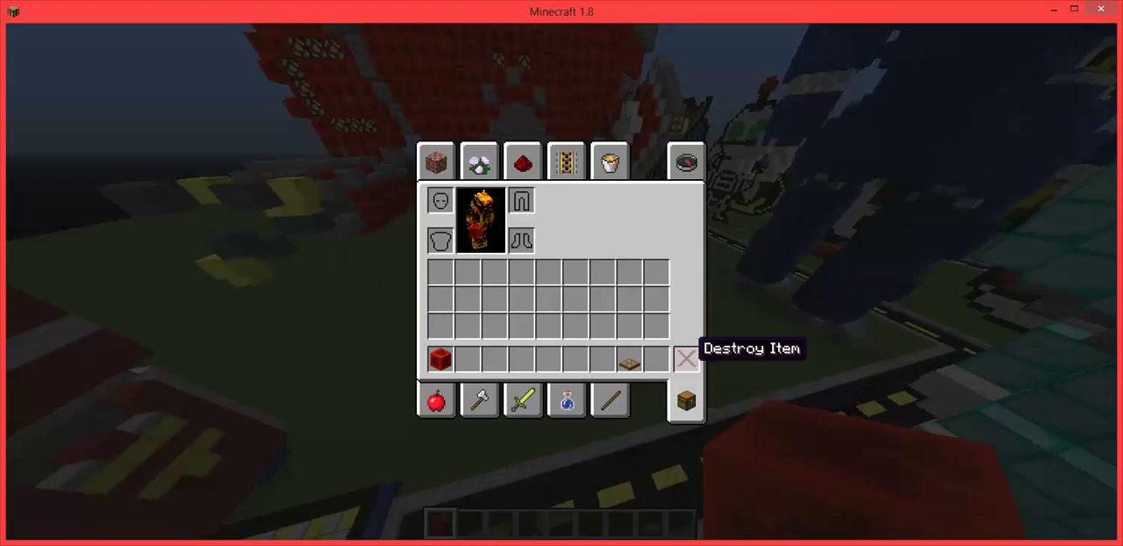
key(e)
key(w)
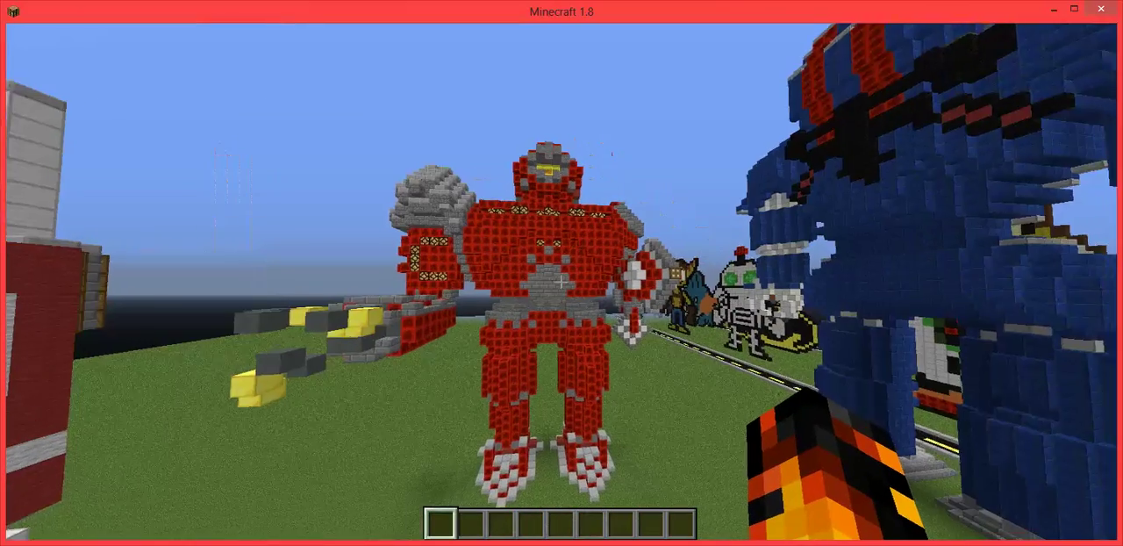
- Walk to the red robot's feet, fly up, and circle past the blue robot
key(w)
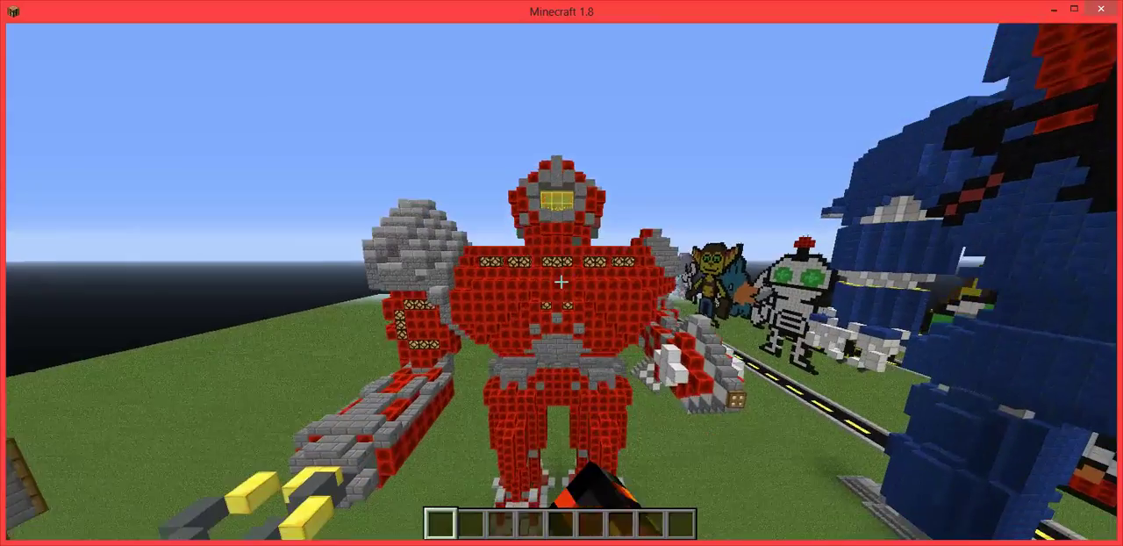
key(w)
key(w)
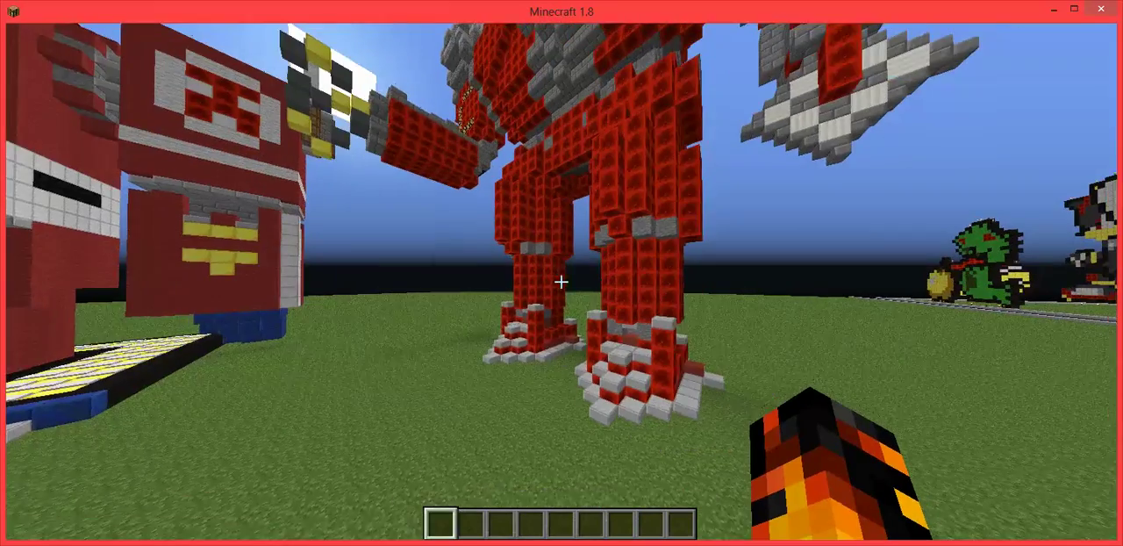
key(w)
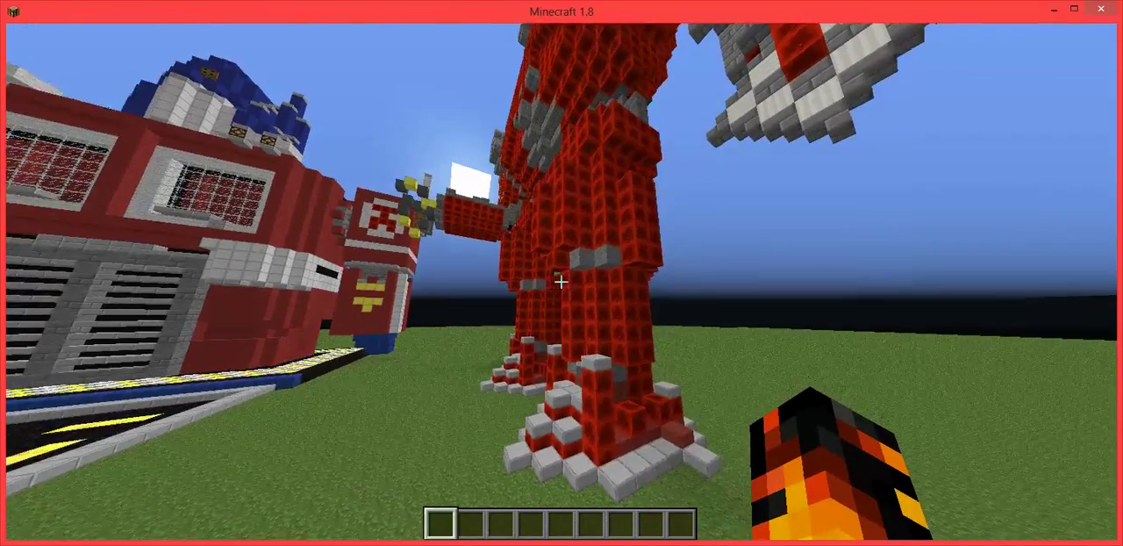
key(space)
key(w)
key(w)
key(s)
key(w)
- Fly up the robot's back toward its shoulders, then orbit right to its side
key(w)
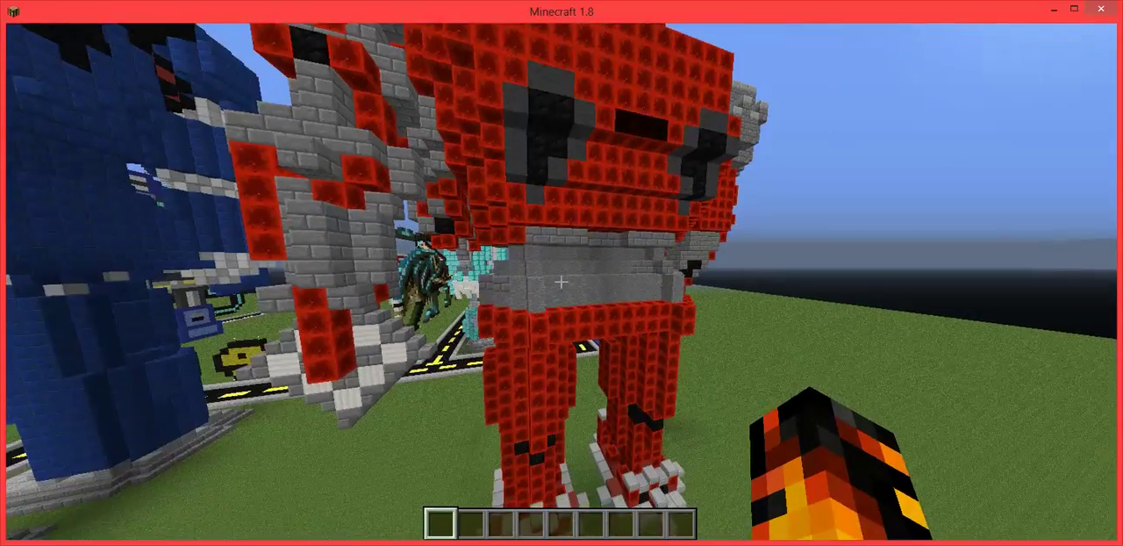
key(w)
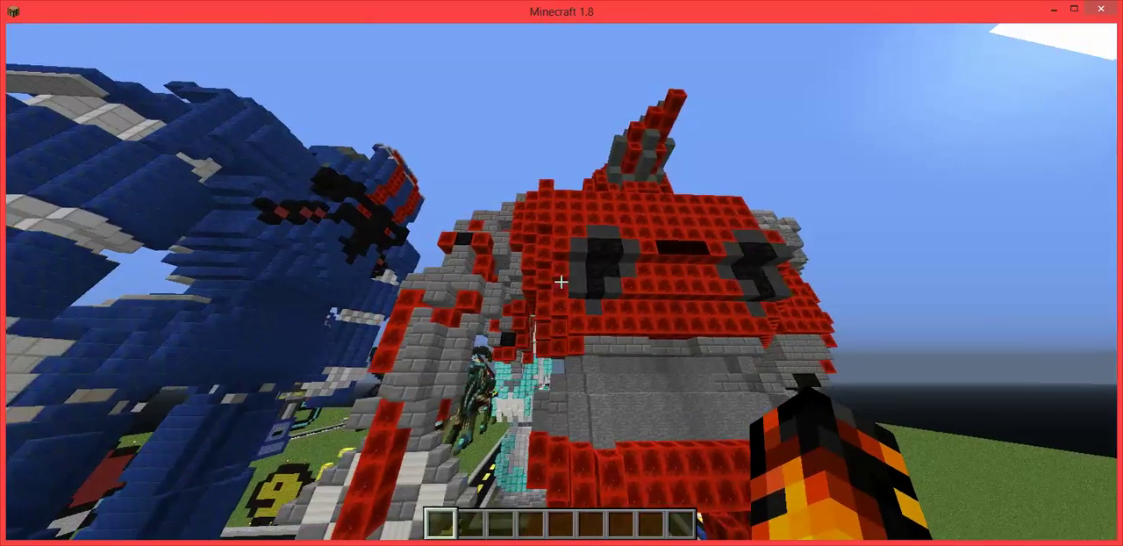
key(w)
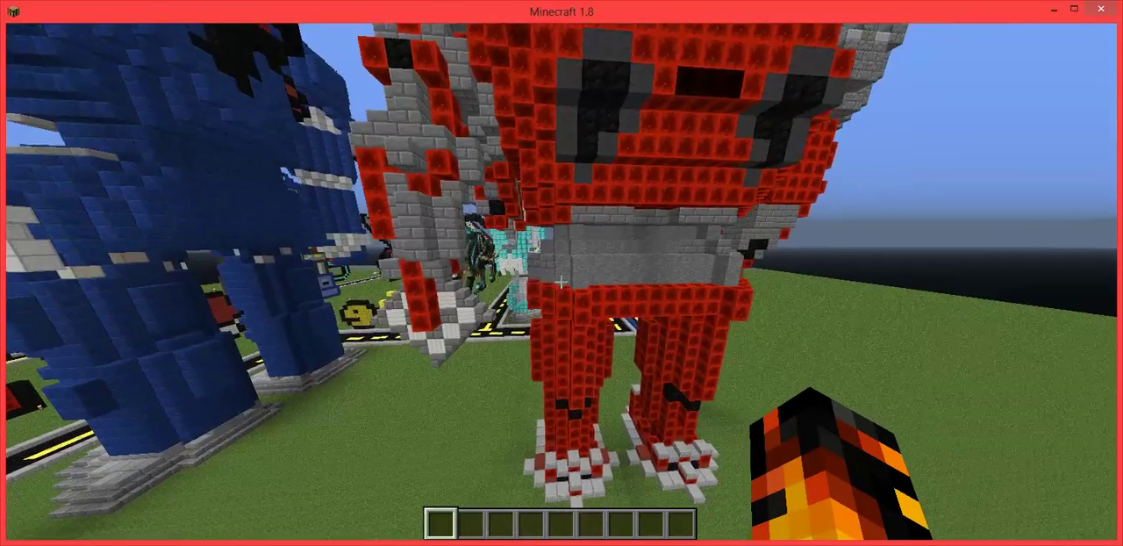
key(s)
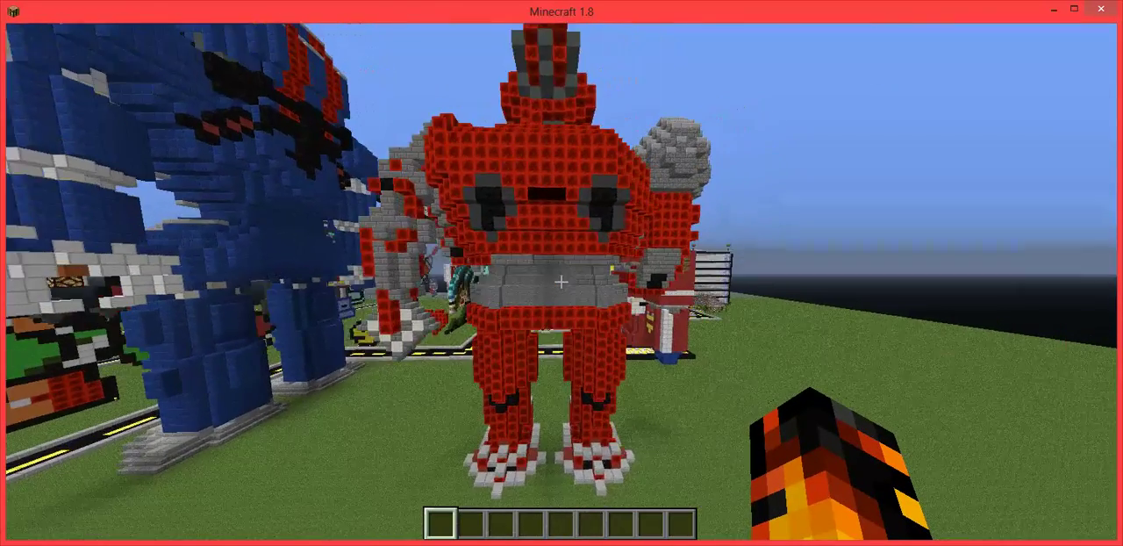
key(d)
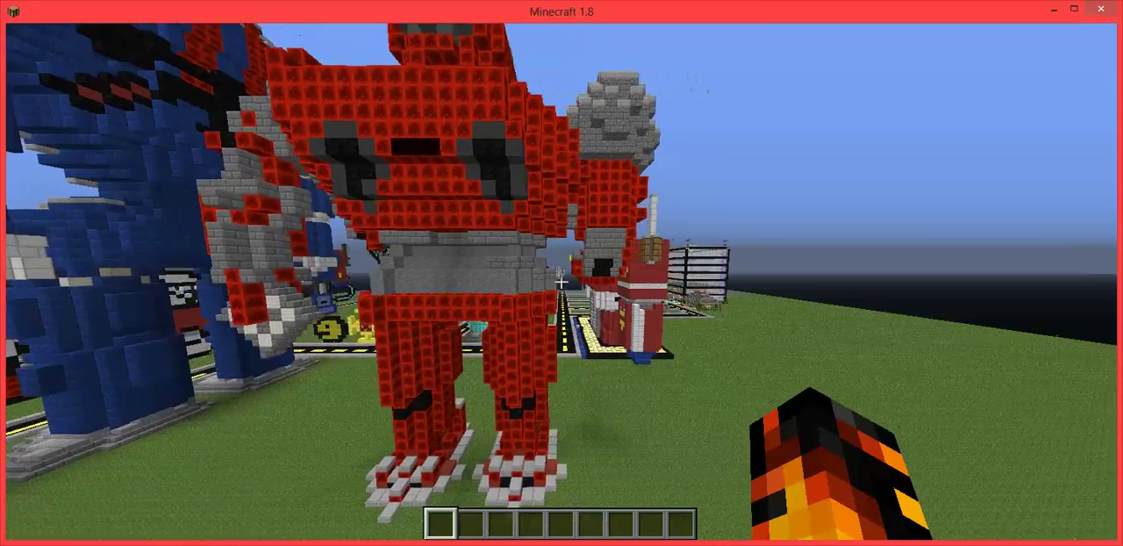
key(d)
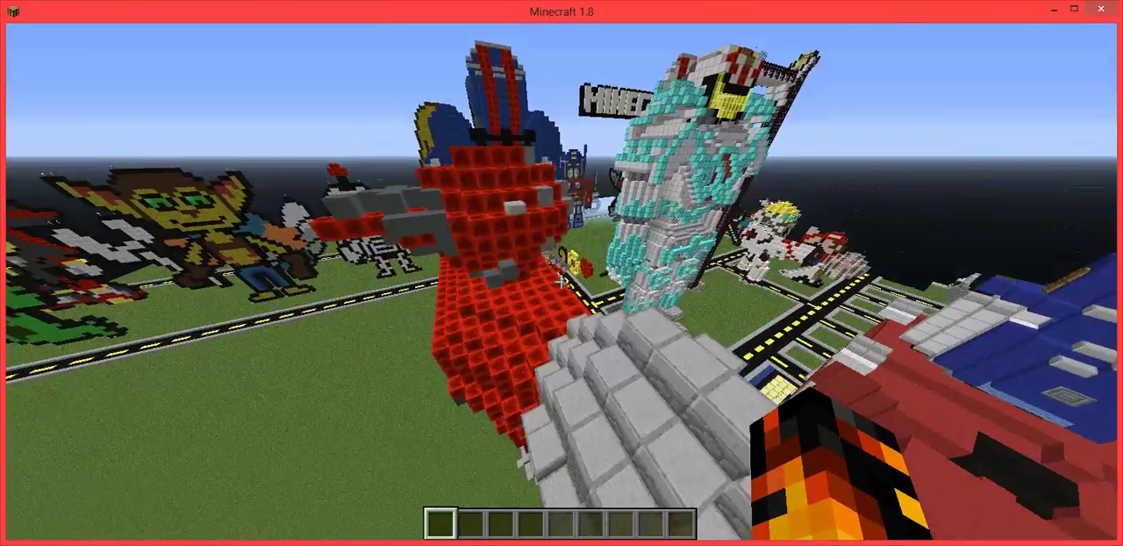
- Fly around to the robot's front, looking over its chest and down to its feet
key(w)
key(s)
key(w)
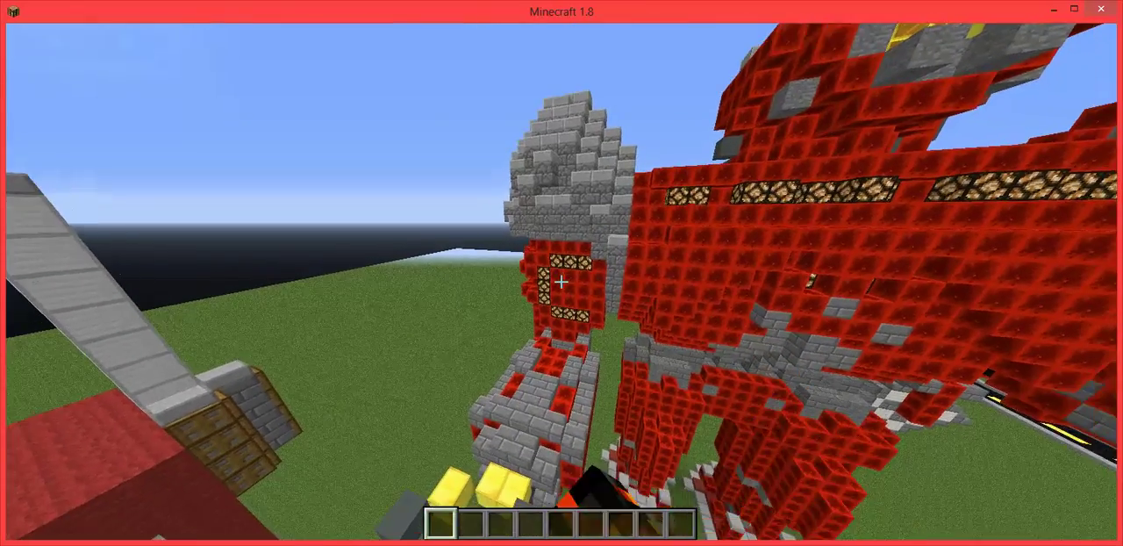
key(w)
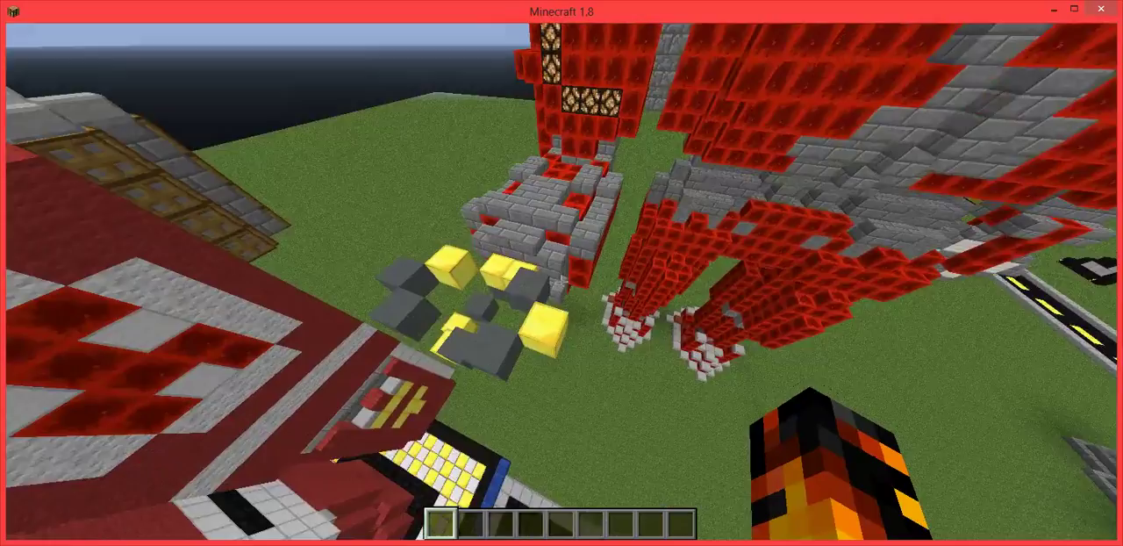
key(w)
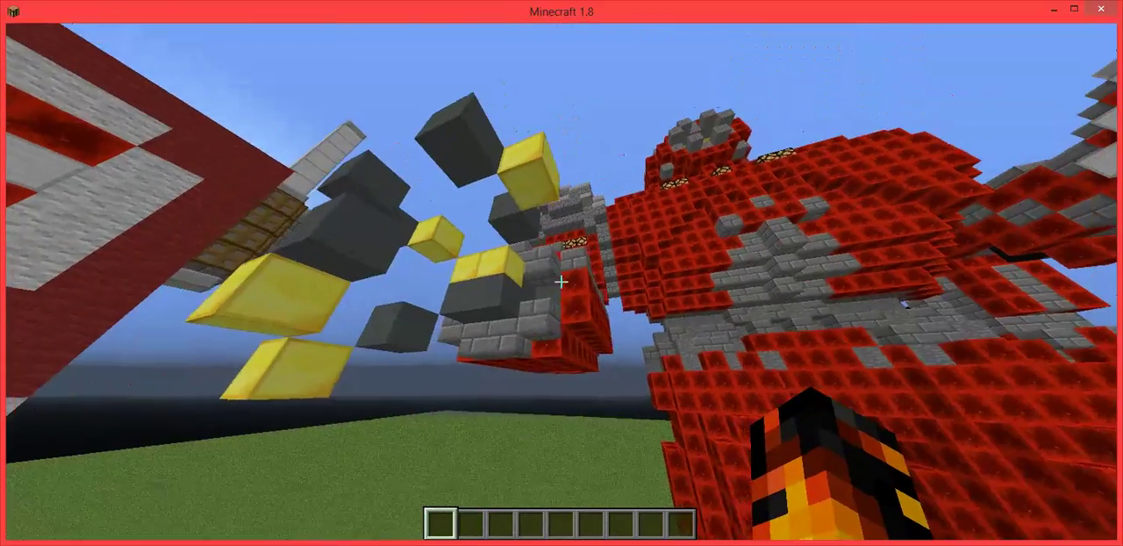
- Fly past the robot toward the red building, then turn back toward it and the pixel art
key(w)
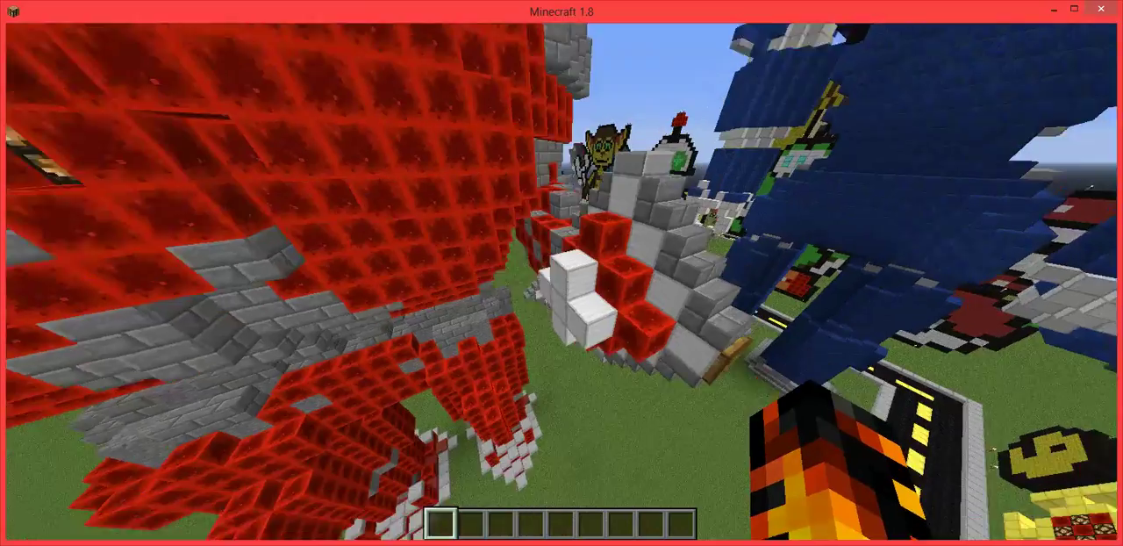
key(w)
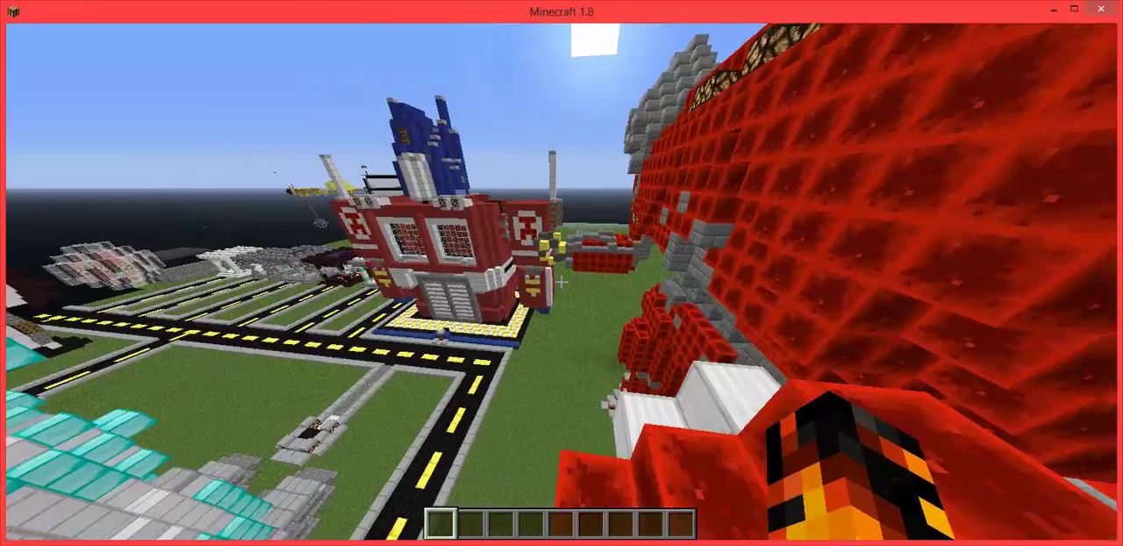
key(w)
key(w)
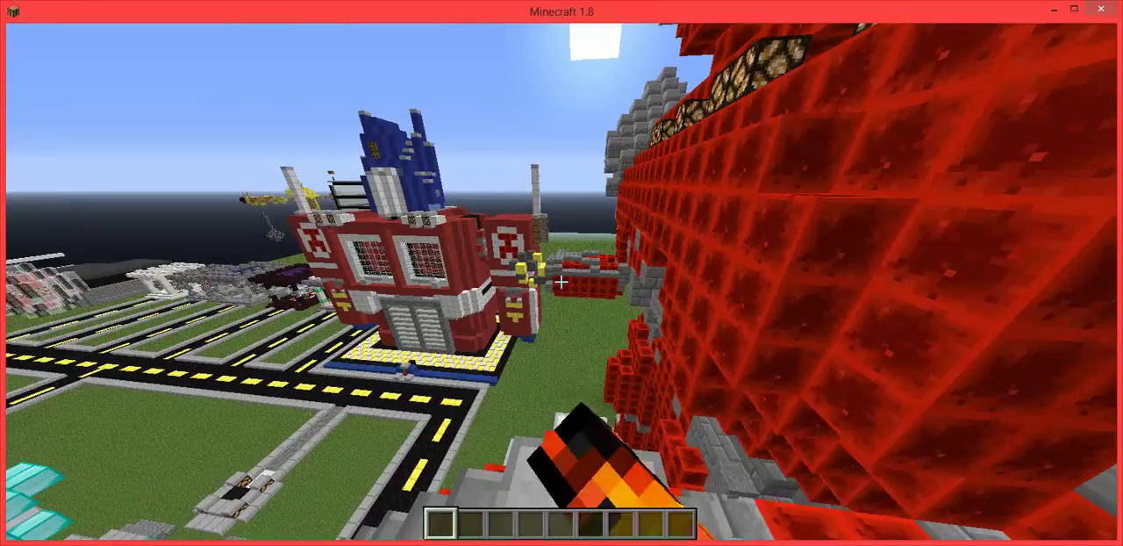
key(w)
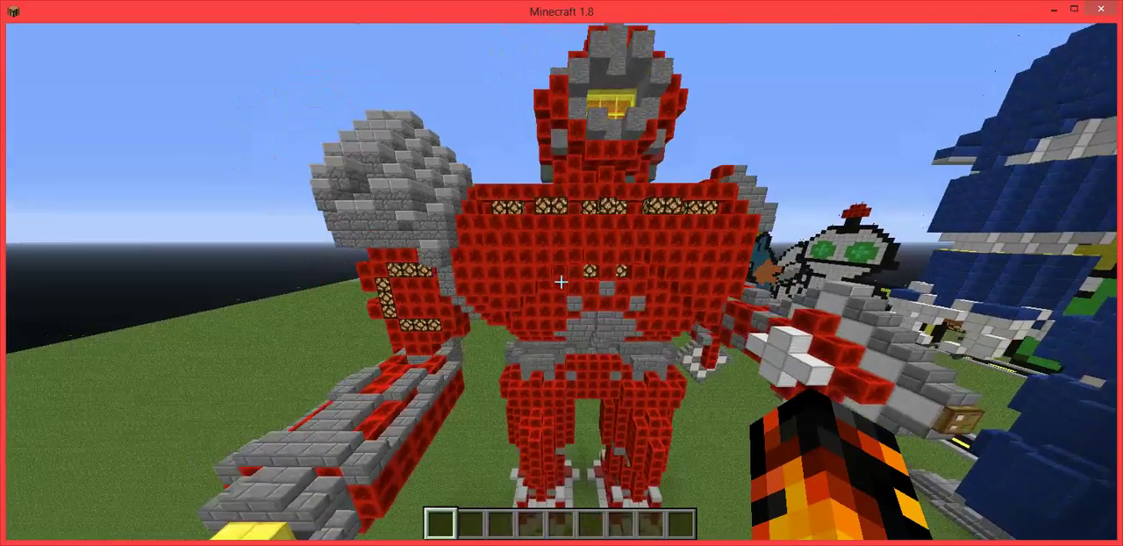
- Walk between the robot's legs, looking up along them and down at the clawed feet
key(a)
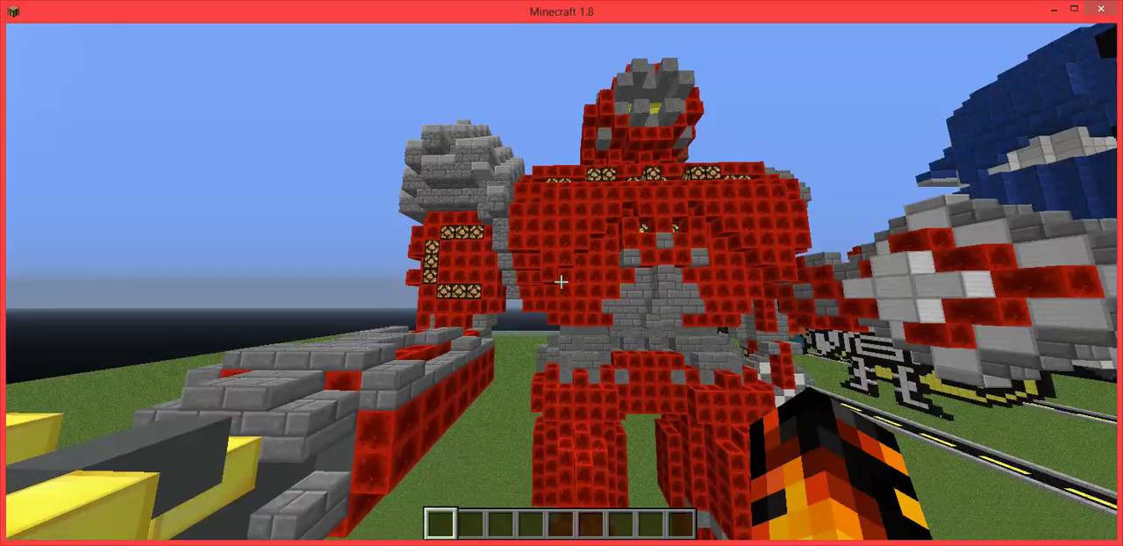
key(w)
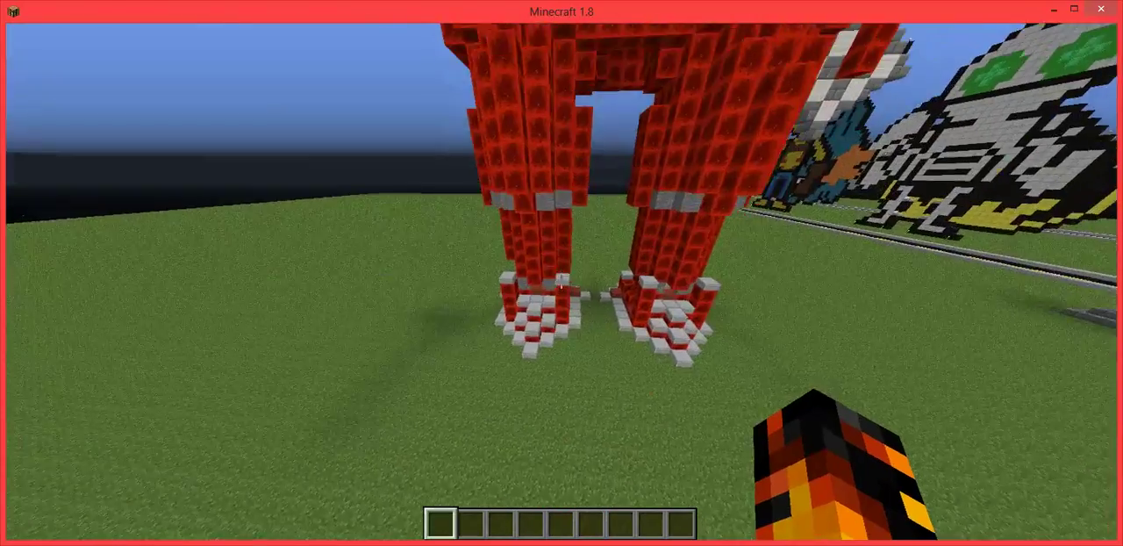
key(w)
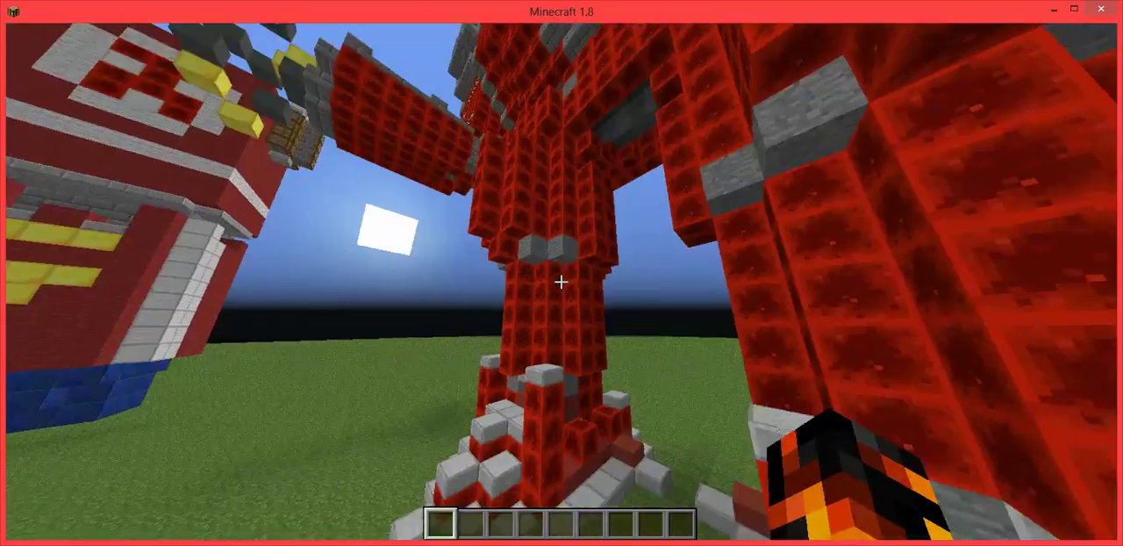
key(w)
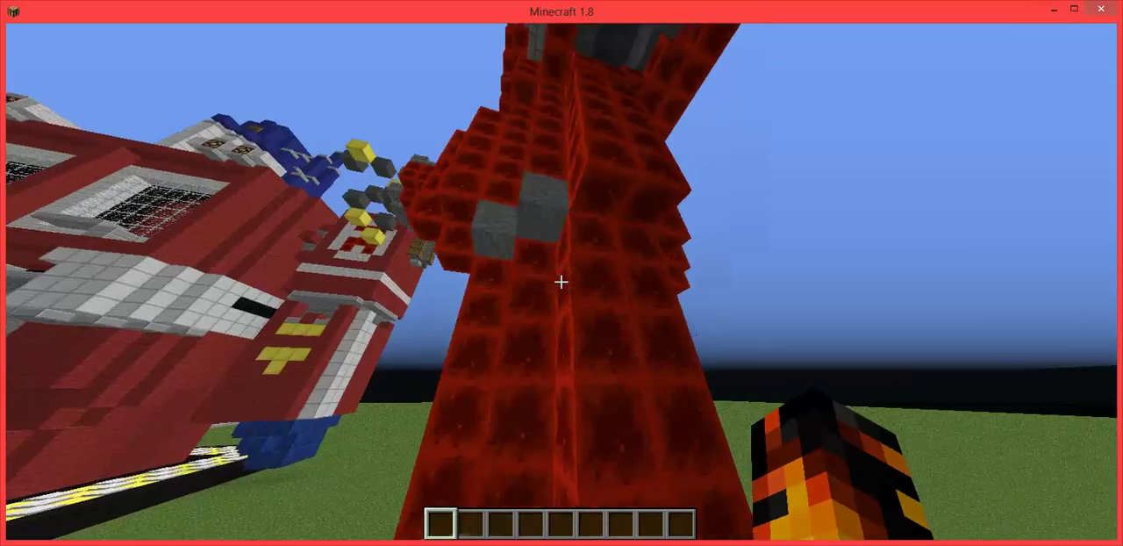
key(w)
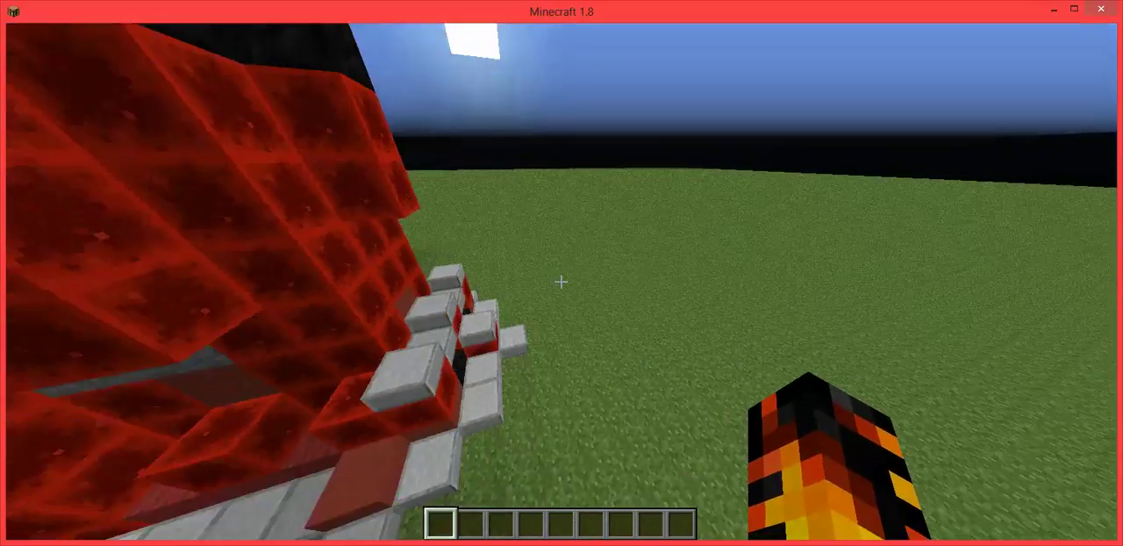
- Back away to view the robot's full figure from below, then open the creative inventory
key(s)
key(w)
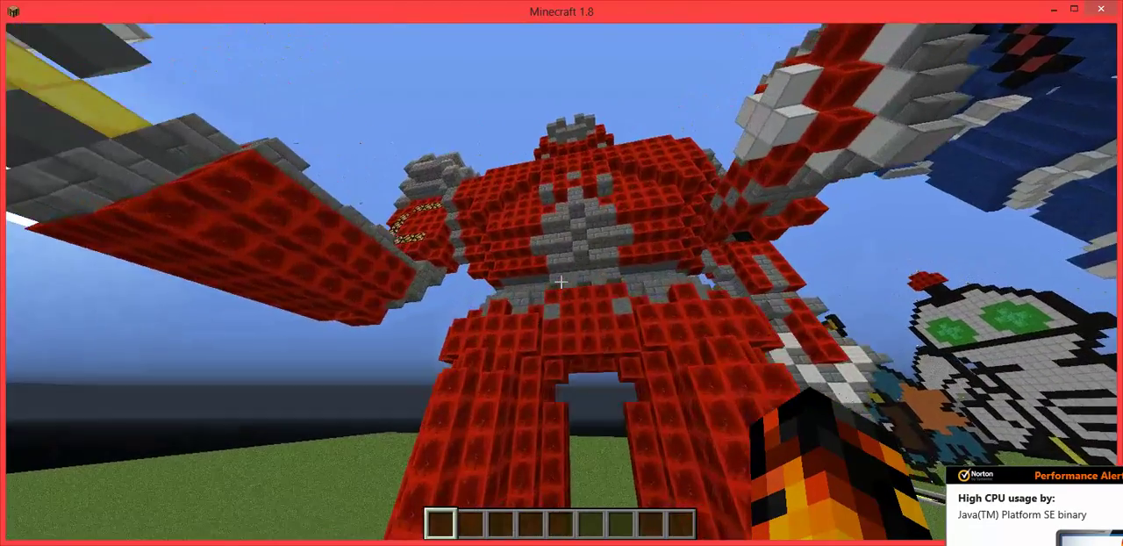
key(s)
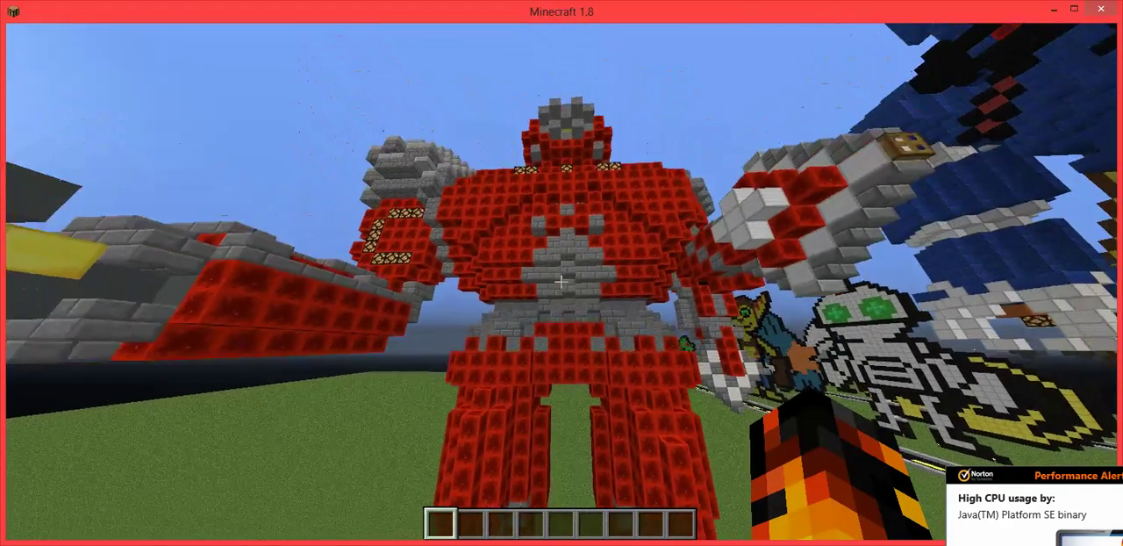
key(s)
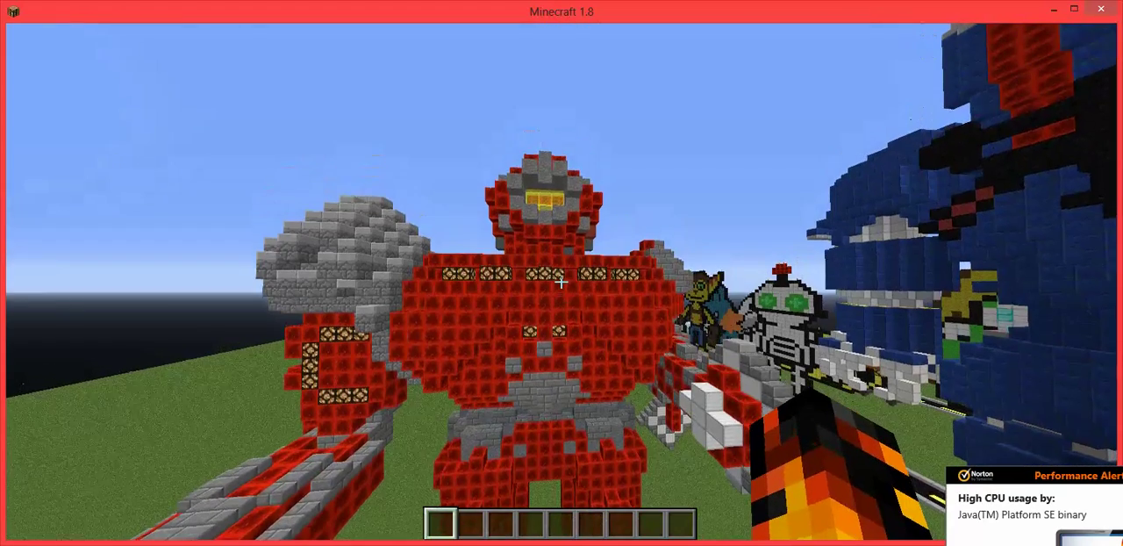
key(e)
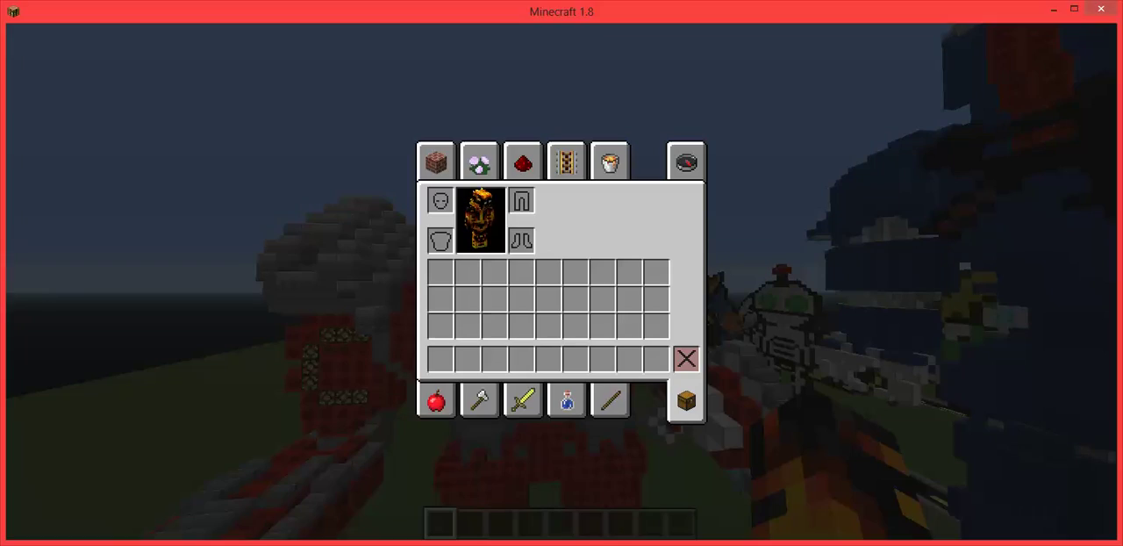
- Close the inventory, fly over the robot's shoulders, and open the wooden trapdoor on top
key(e)
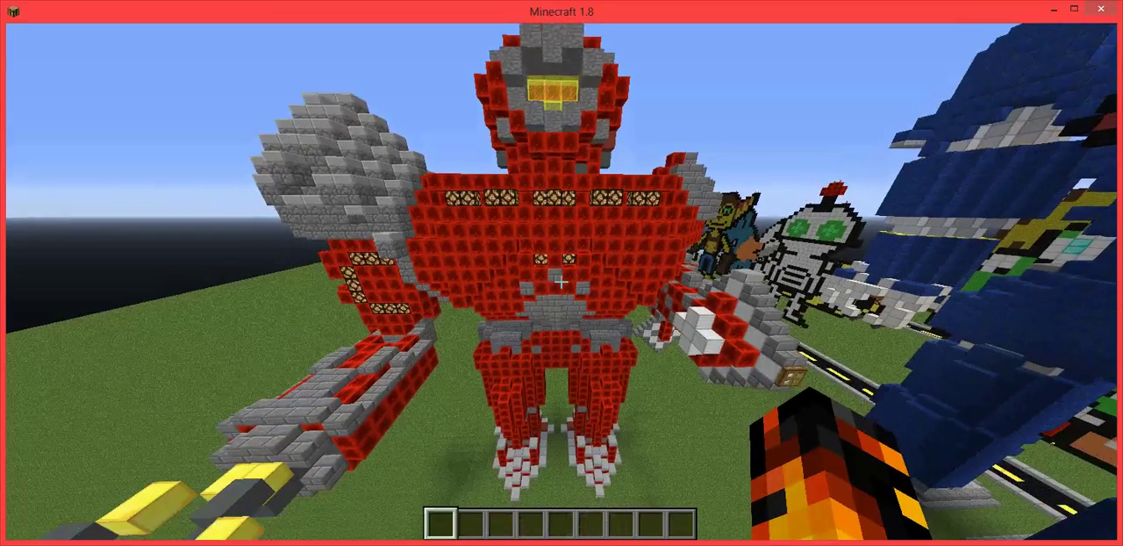
key(w)
key(space)
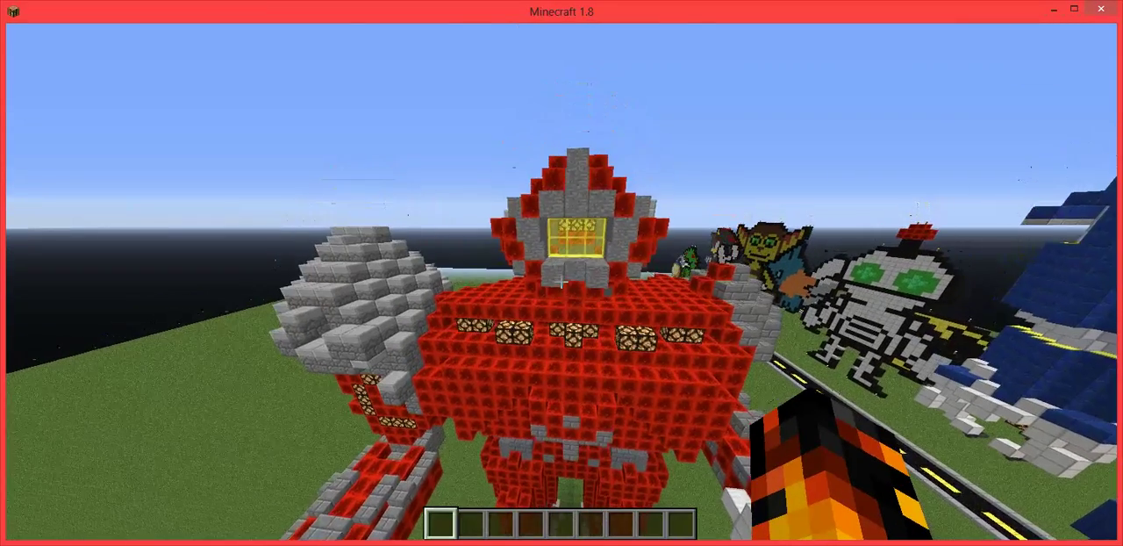
key(w)
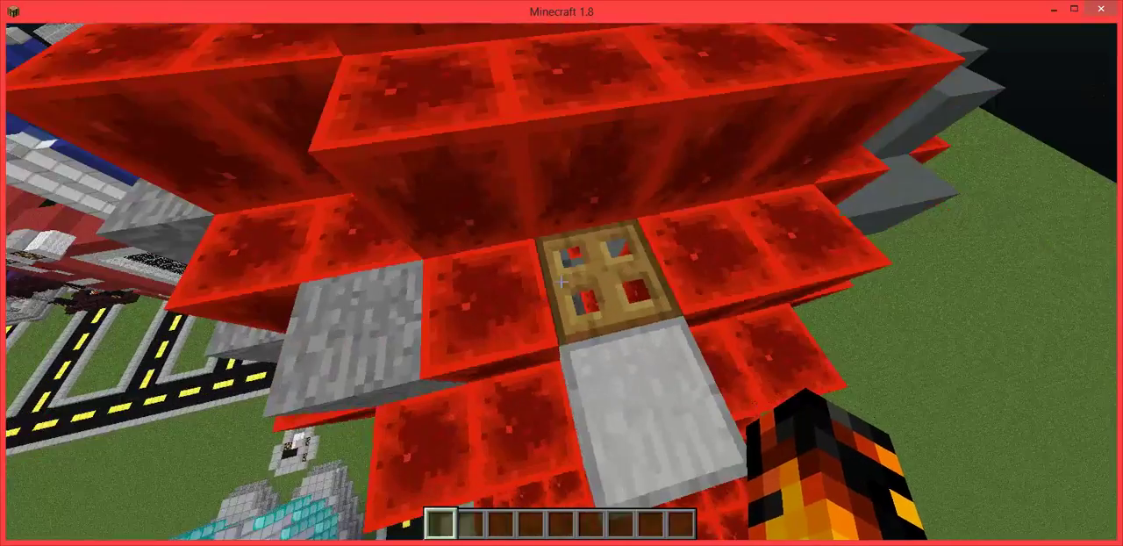
right_click(560, 281)
- Drop through the trapdoor into the hollow interior and break a red block
key(shift)
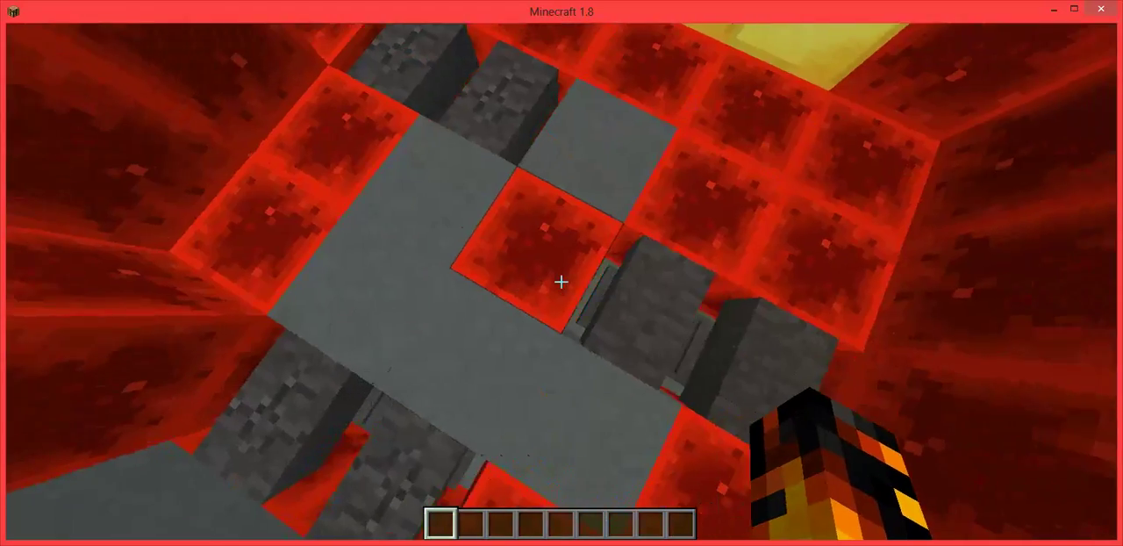
click(561, 282)
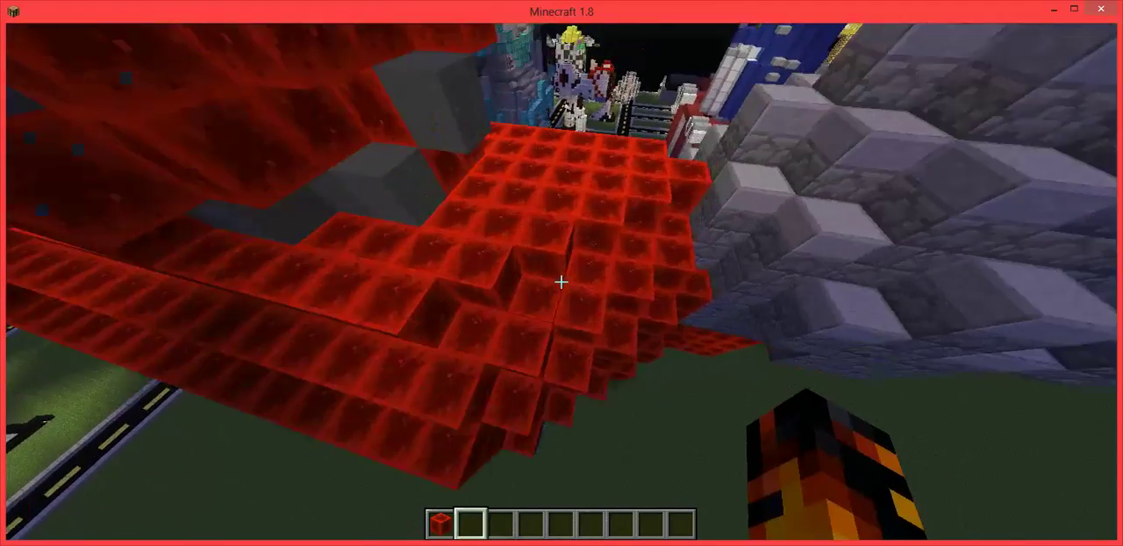
- Break a red block on the robot's shoulder beside the grey fist
click(562, 282)
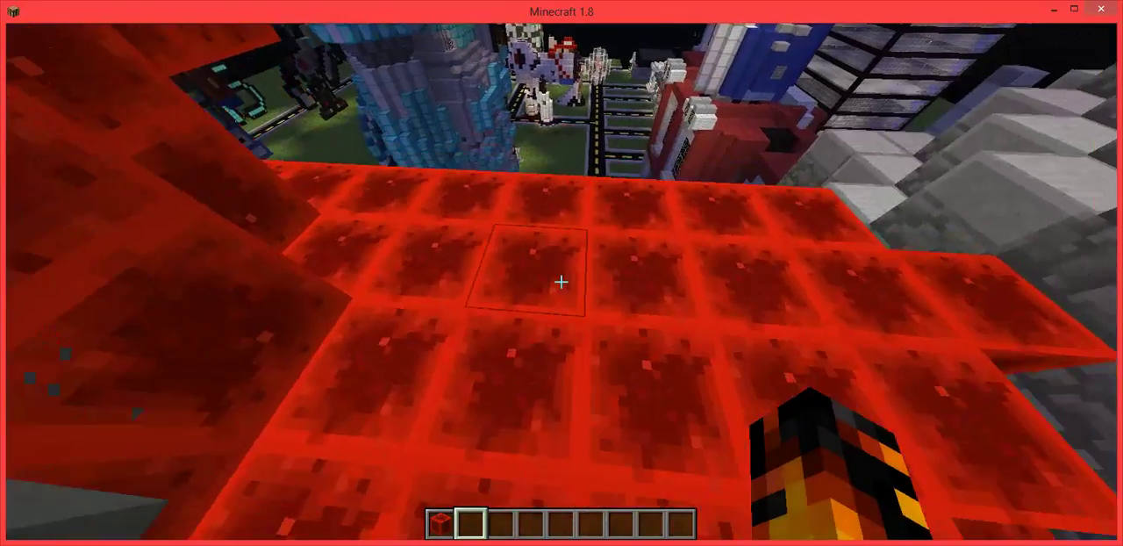